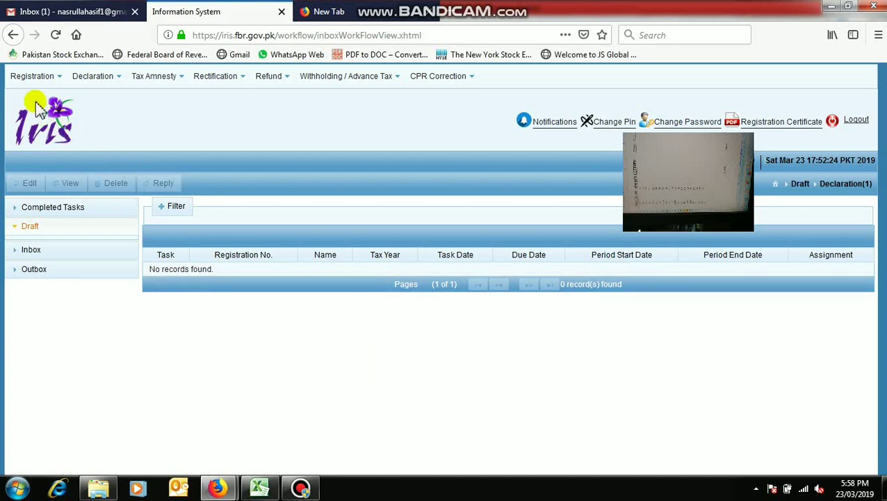
Step: Start a 114(1) non-resident Pakistani-origin return and select period 01-Jul-2017 to 30-Jun-2018 for tax year 2018
left_click(87, 77)
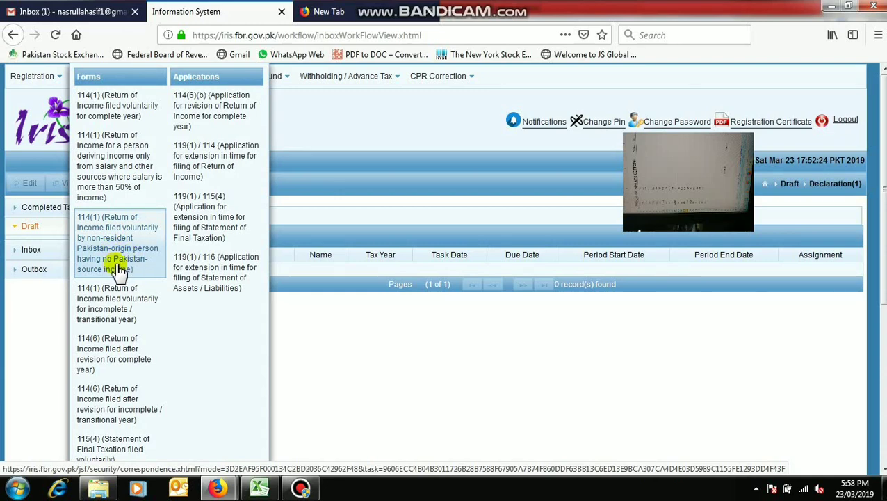
left_click(118, 243)
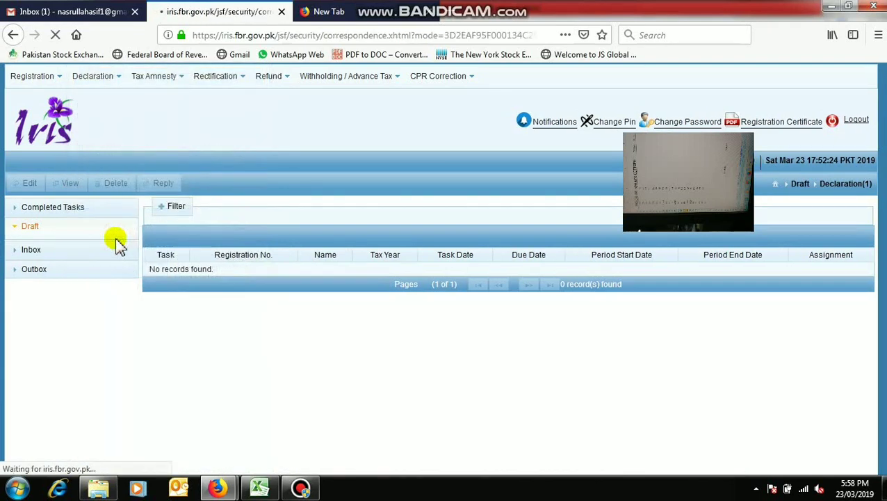
left_click(69, 136)
type("2018")
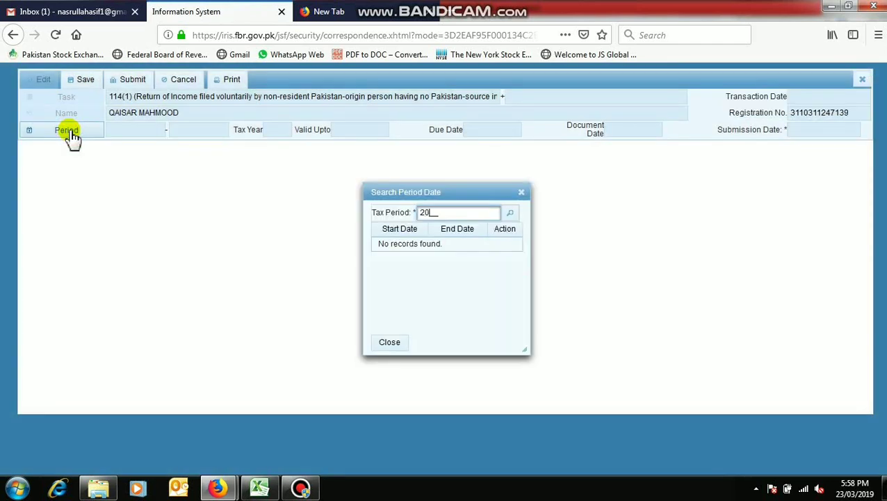
left_click(509, 212)
left_click(511, 249)
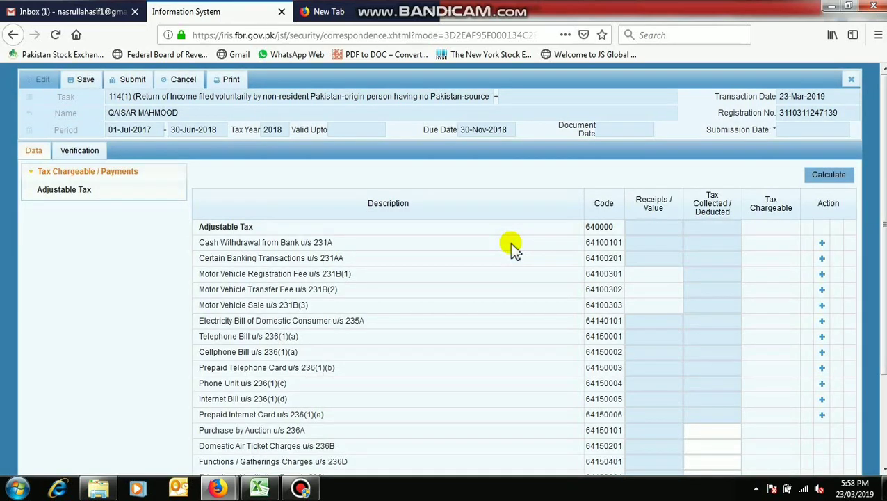
Step: Add a Cash Withdrawal from Bank entry with the bank account number and branch HBL LAHORE
scroll(510, 242, "down", 2)
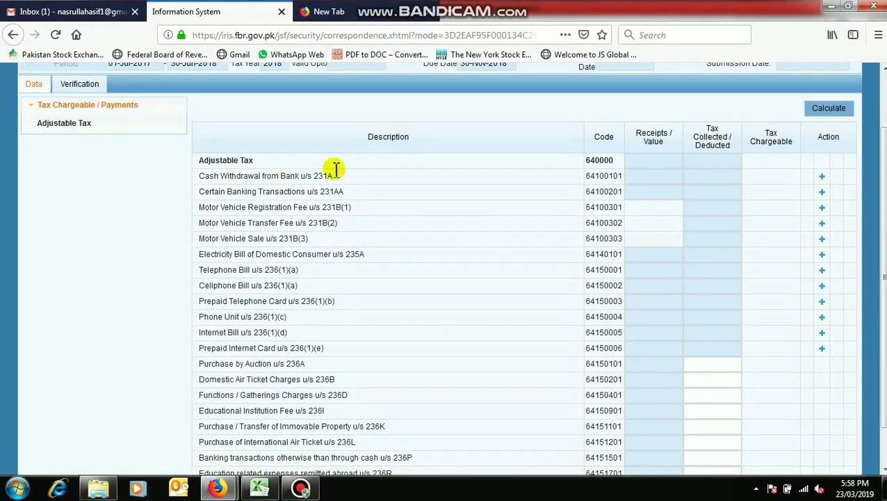
scroll(449, 185, "down", 1)
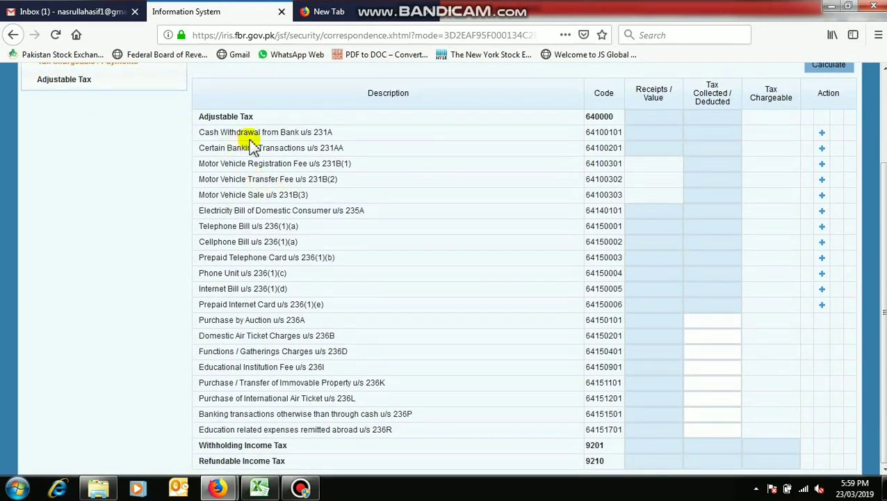
left_click(821, 133)
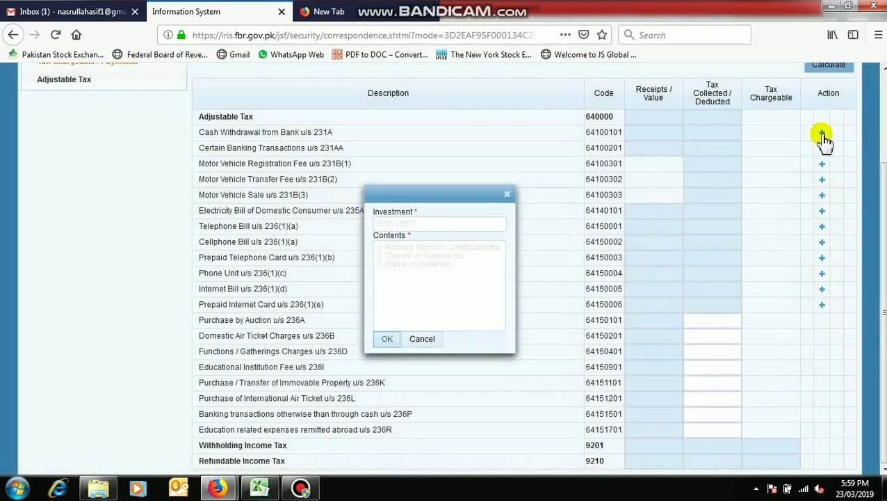
left_click(421, 222)
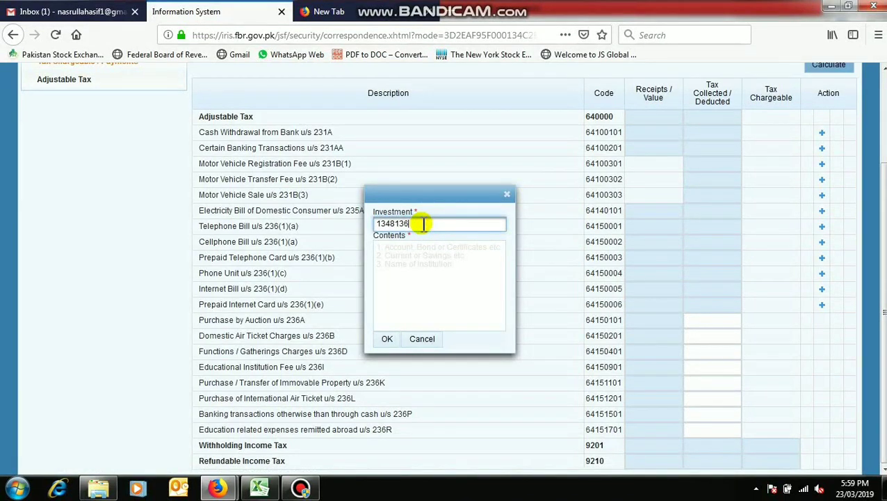
left_click(412, 244)
type("HBL LAHORE")
left_click(387, 340)
Step: Set 5000 tax deducted on the HBL LAHORE entry and recalculate the totals
left_click(713, 148)
type("5000")
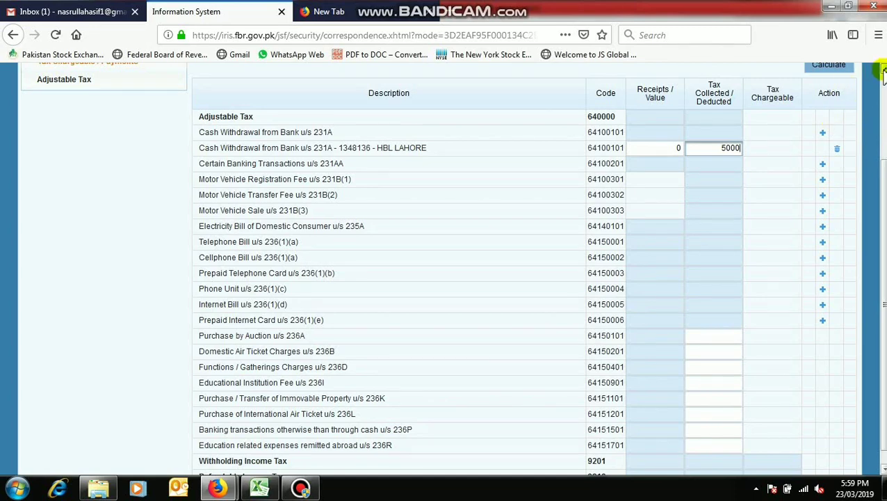
scroll(882, 73, "up", 1)
left_click(832, 100)
left_click(832, 100)
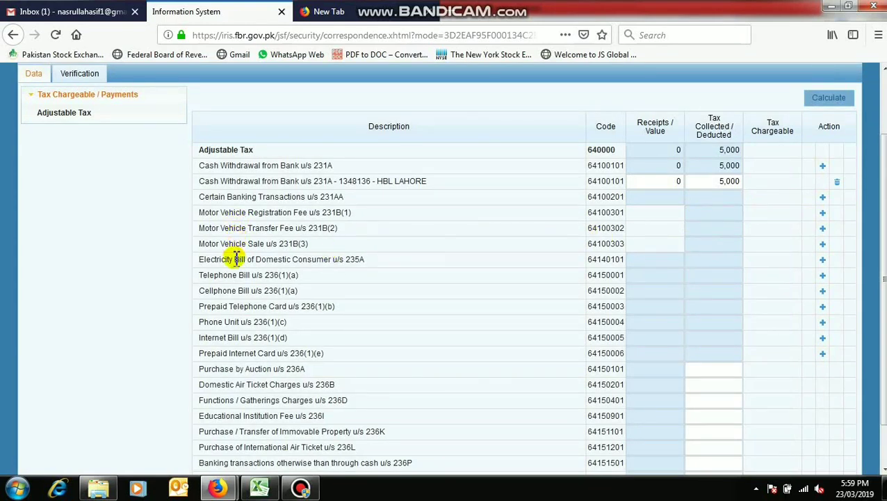
scroll(235, 339, "down", 2)
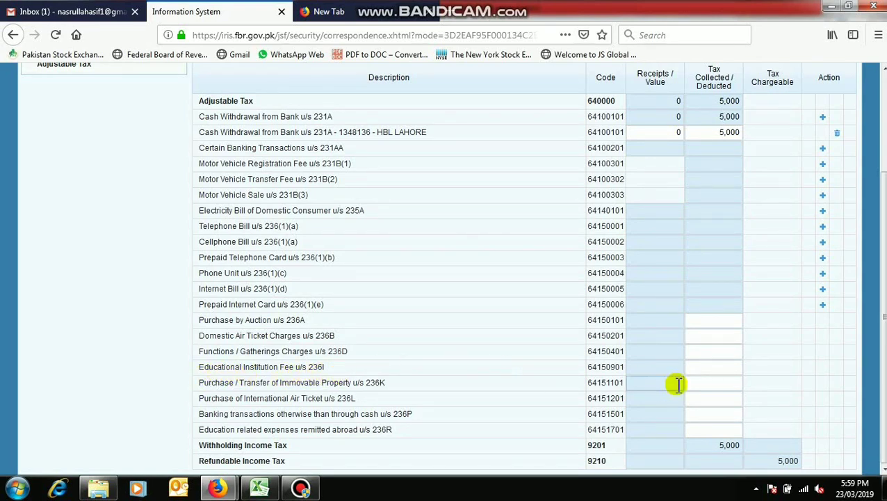
left_click(702, 369)
Step: Enter 259131 as the Educational Institution Fee tax, then change it back to 0
type("259131")
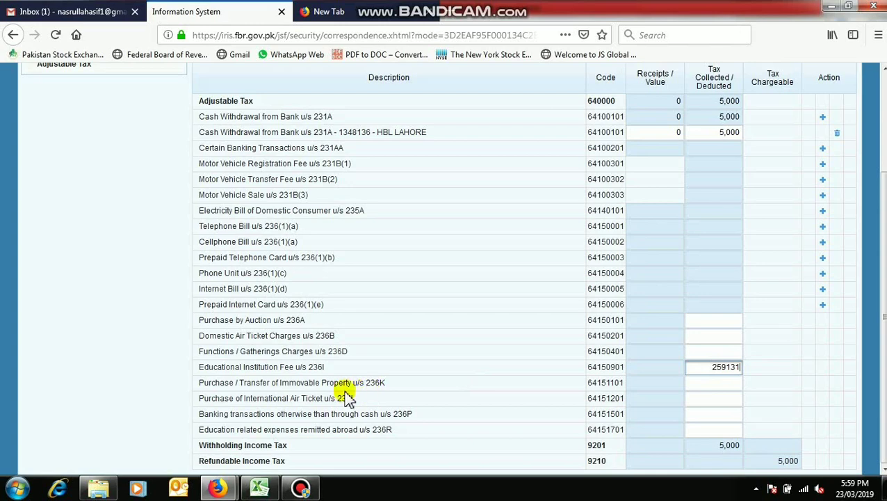
key("Tab")
double_click(716, 366)
type("0")
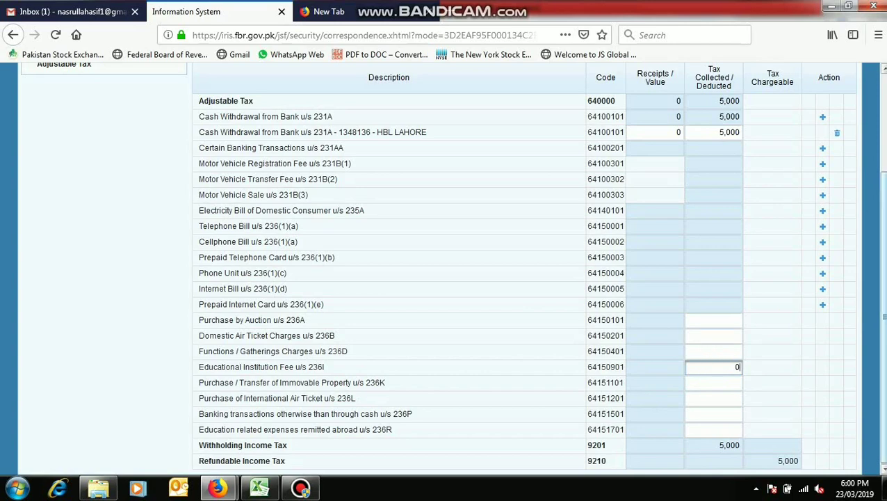
Step: Delete the HBL LAHORE cash withdrawal entry and recalculate the totals
scroll(883, 72, "up", 1)
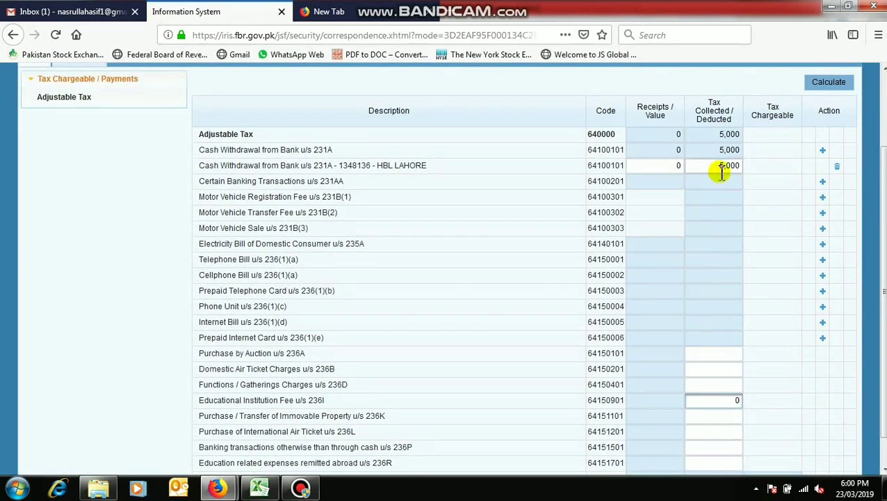
left_click(836, 171)
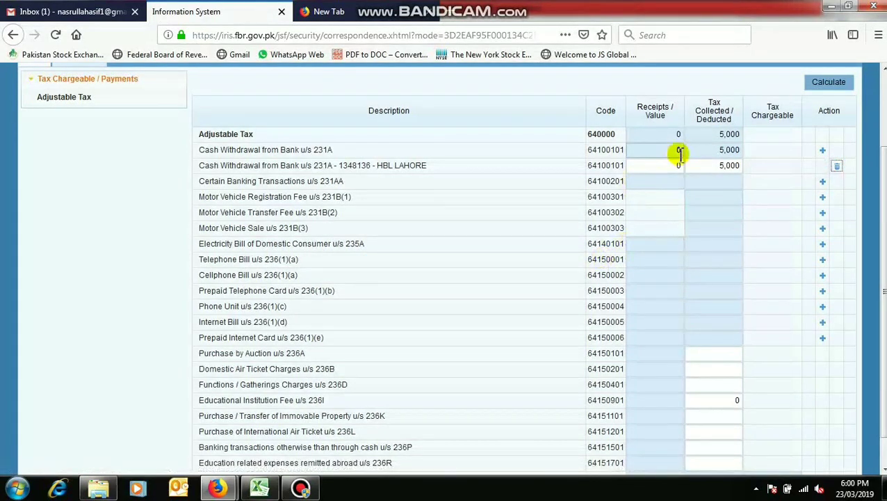
left_click(834, 167)
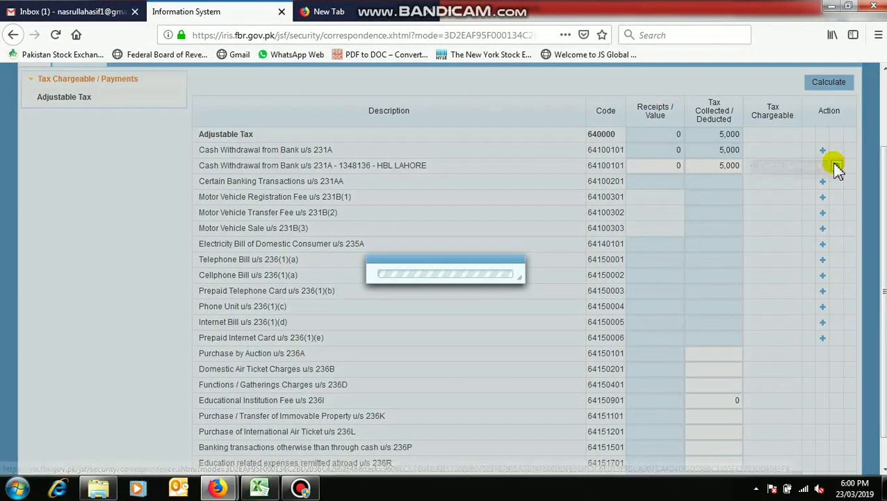
left_click(812, 88)
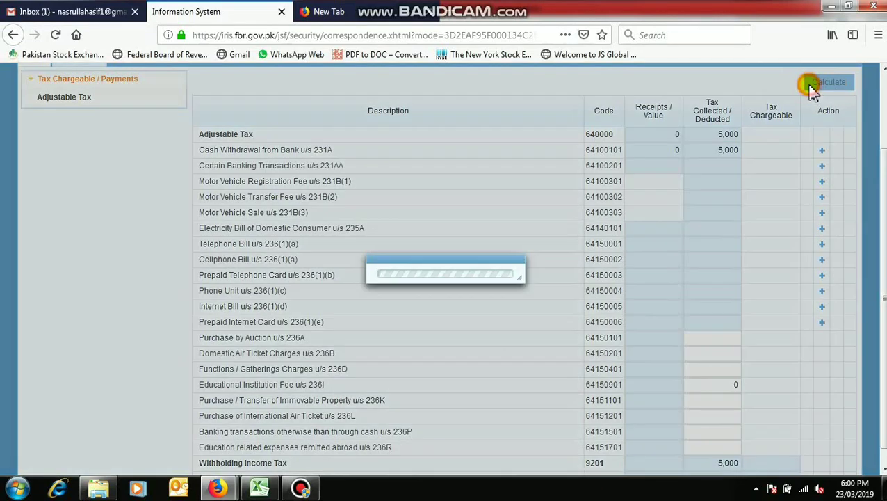
left_click(812, 87)
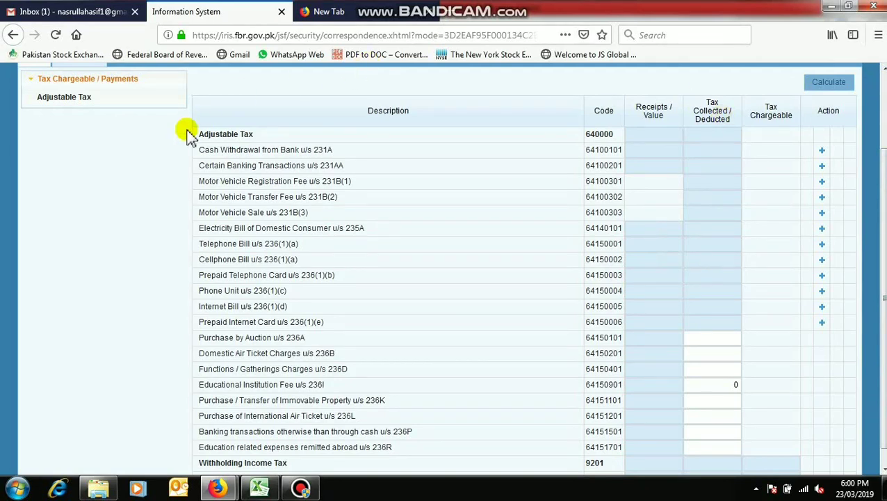
scroll(188, 133, "up", 2)
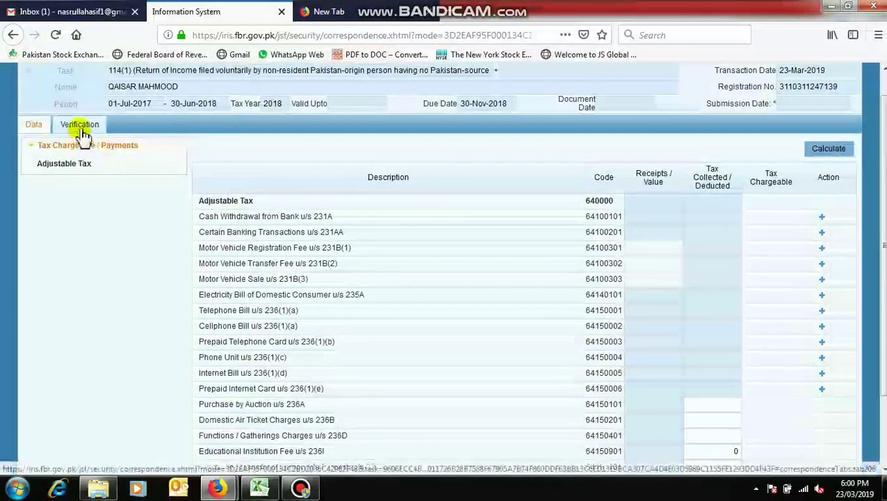
Step: On the Verification section, enter the taxpayer's PIN and verify it
left_click(79, 127)
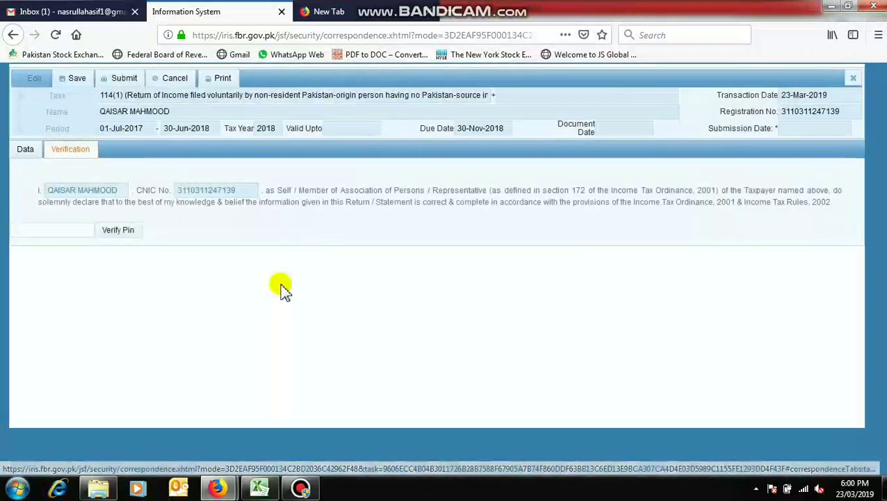
left_click(55, 226)
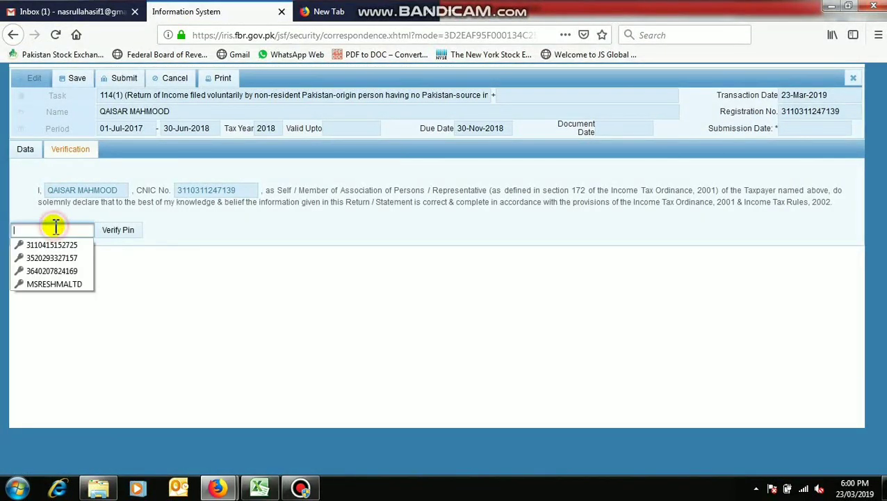
left_click(55, 226)
left_click(54, 226)
type("••••")
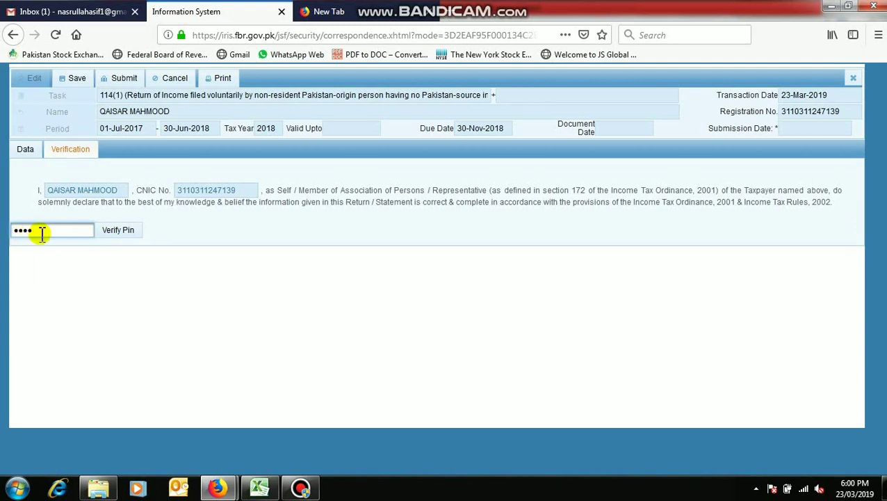
left_click(120, 232)
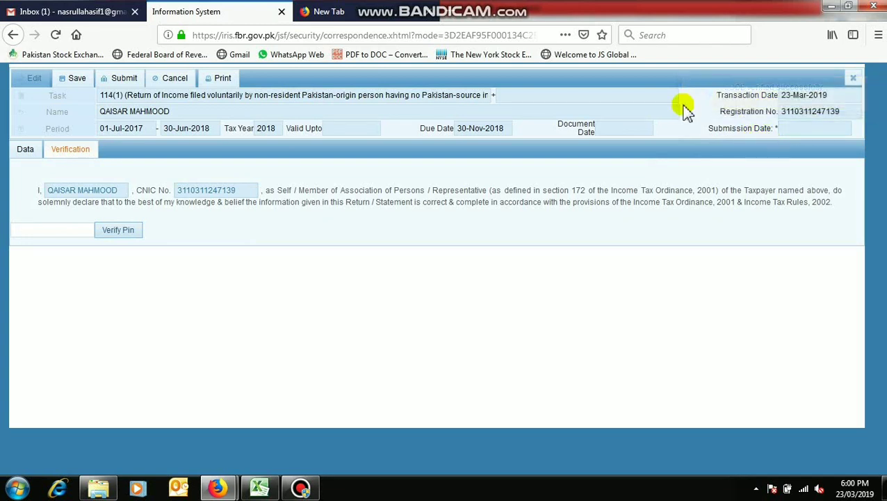
Step: Submit the 114(1) return, confirm with Yes, and close the form
left_click(113, 81)
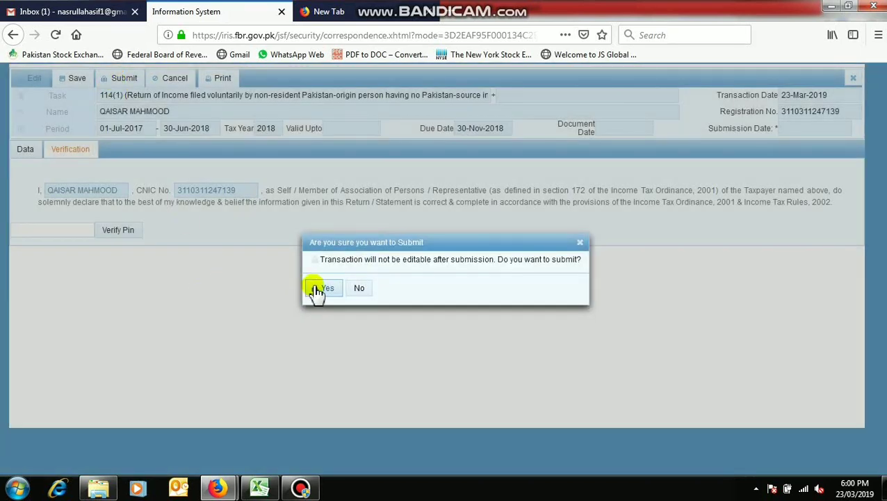
left_click(317, 287)
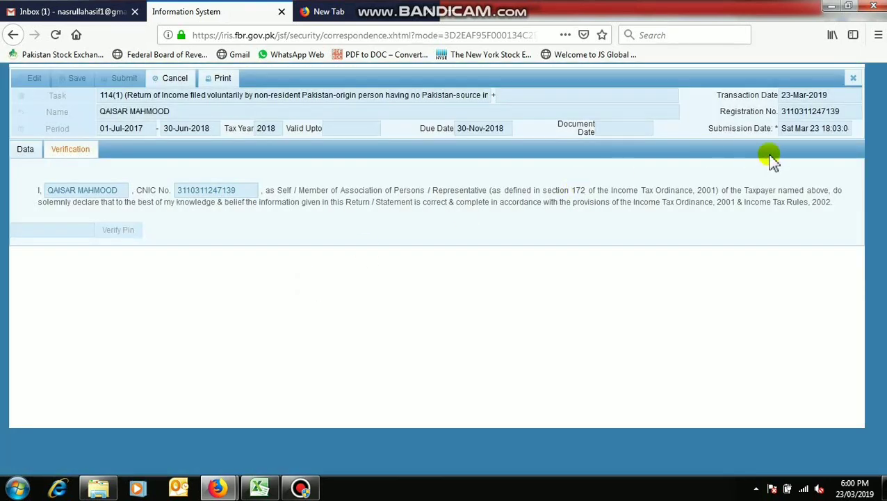
left_click(853, 78)
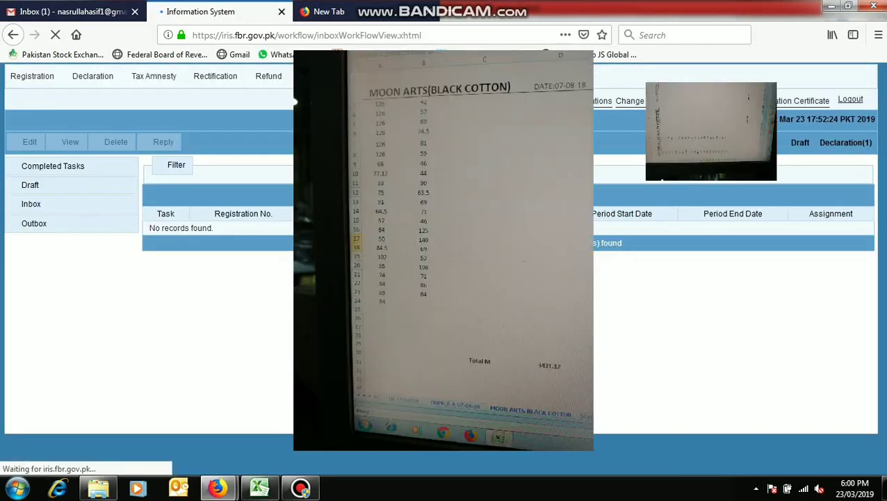